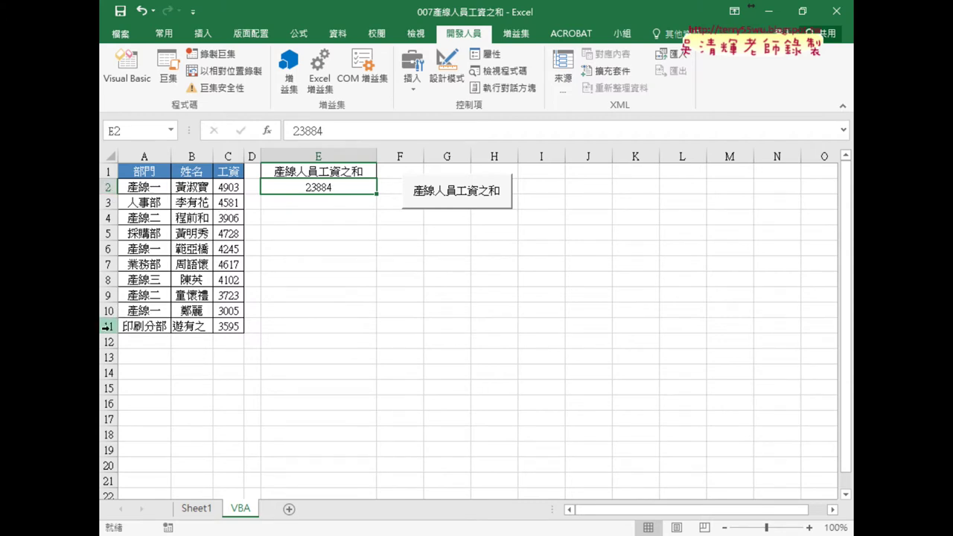
# - Review the department and wage columns, then delete the 23884 total from cell E2
pyautogui.click(145, 152)
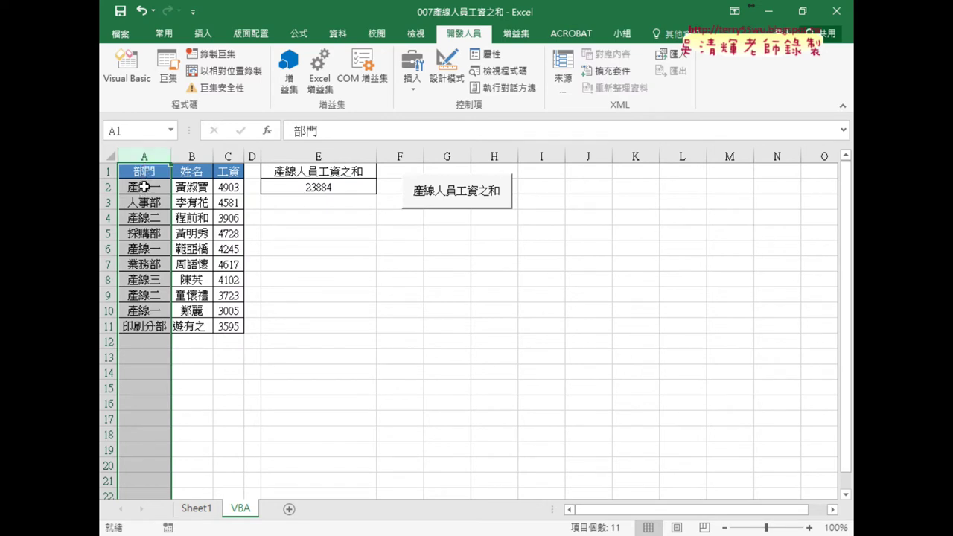
pyautogui.click(155, 191)
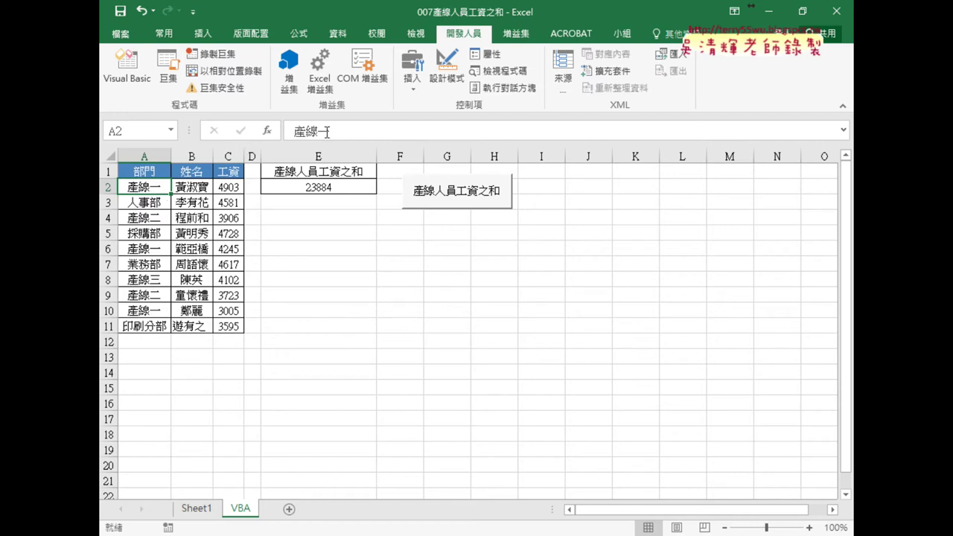
pyautogui.click(226, 187)
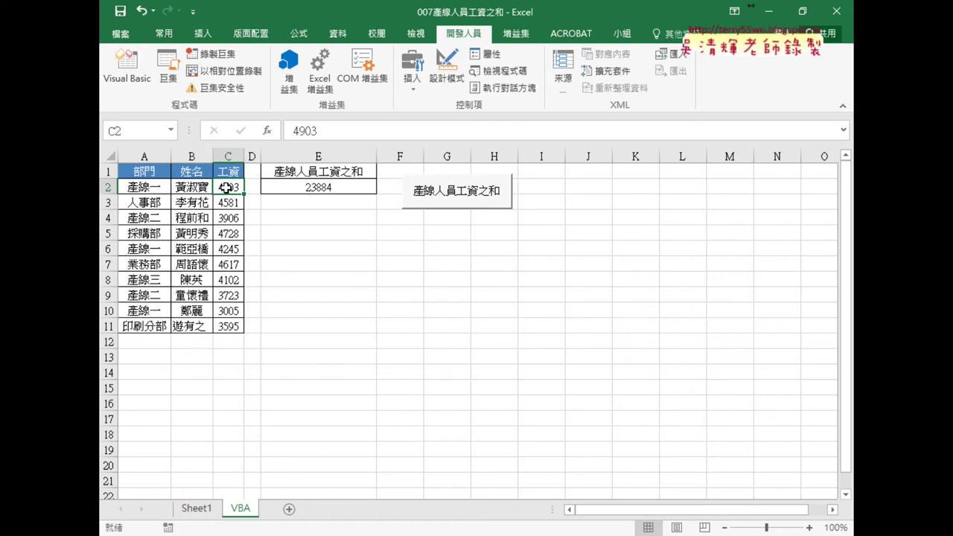
pyautogui.click(323, 187)
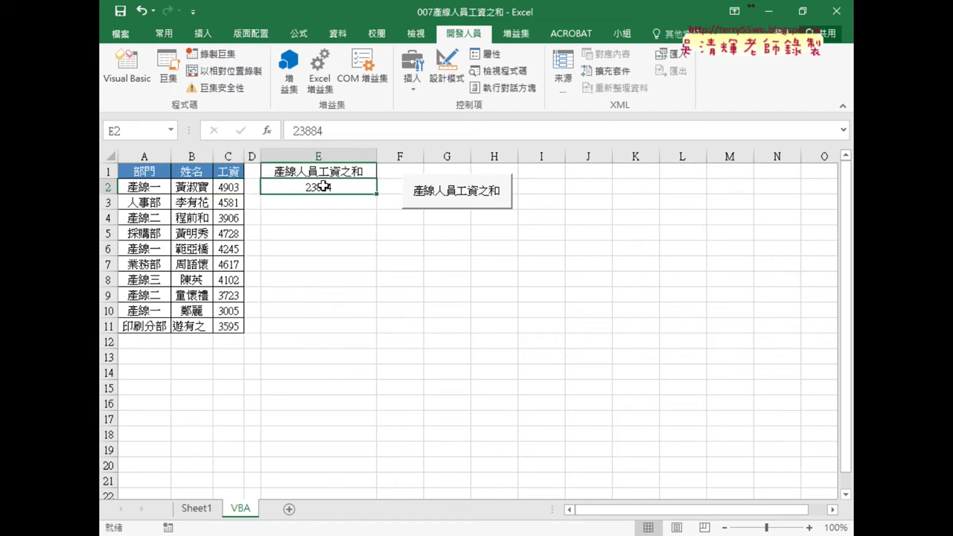
pyautogui.press('Delete')
# - Open the macro button's assigned macro code for editing via 指定巨集 and 編輯
pyautogui.rightClick(481, 201)
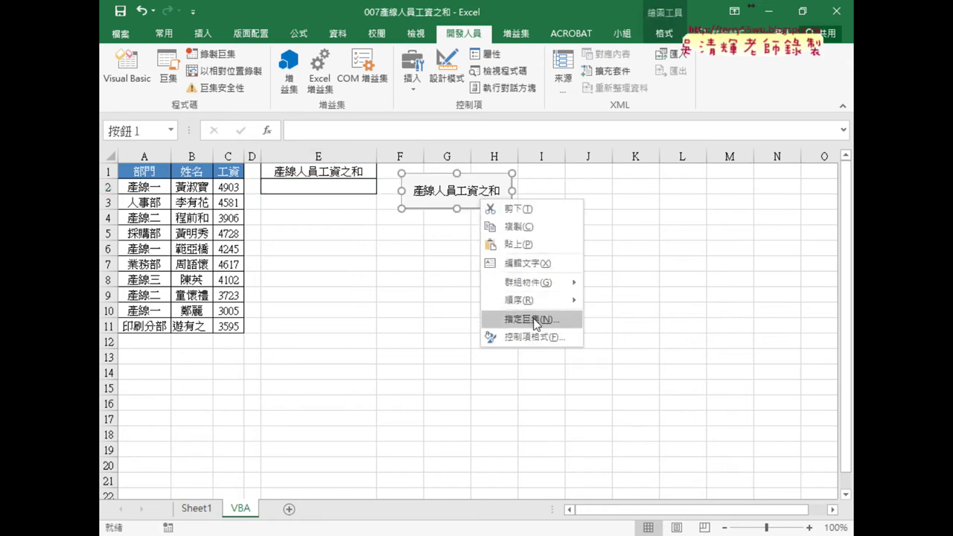
pyautogui.click(533, 320)
pyautogui.click(645, 208)
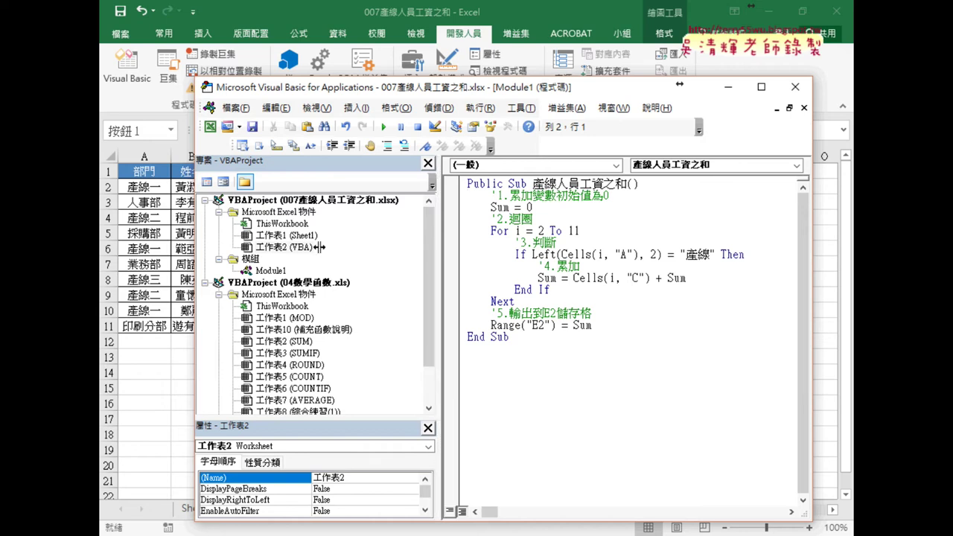
# - Arrange the VBA editor panes so the code and worksheet both show
pyautogui.moveTo(438, 248); pyautogui.dragTo(326, 247)
pyautogui.moveTo(415, 91); pyautogui.dragTo(583, 59)
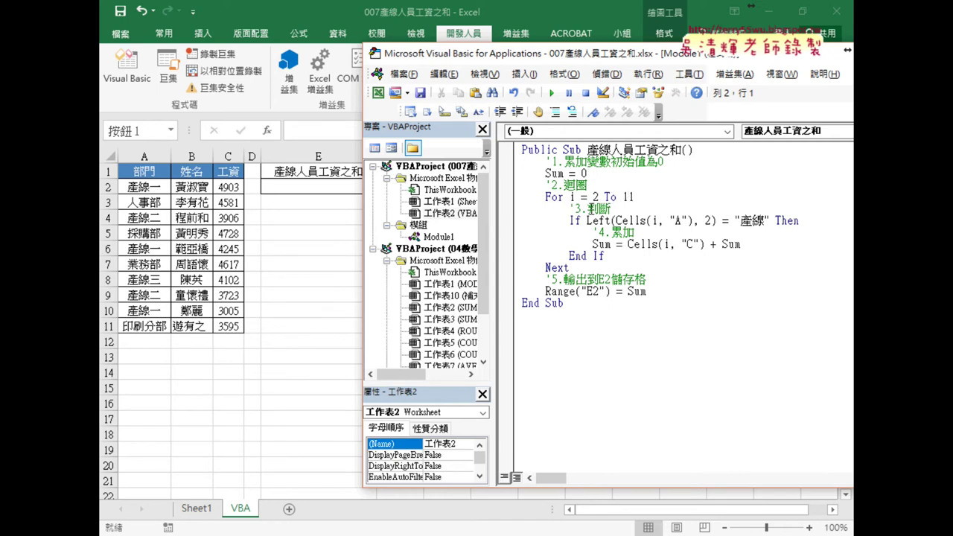
pyautogui.moveTo(491, 228); pyautogui.dragTo(535, 228)
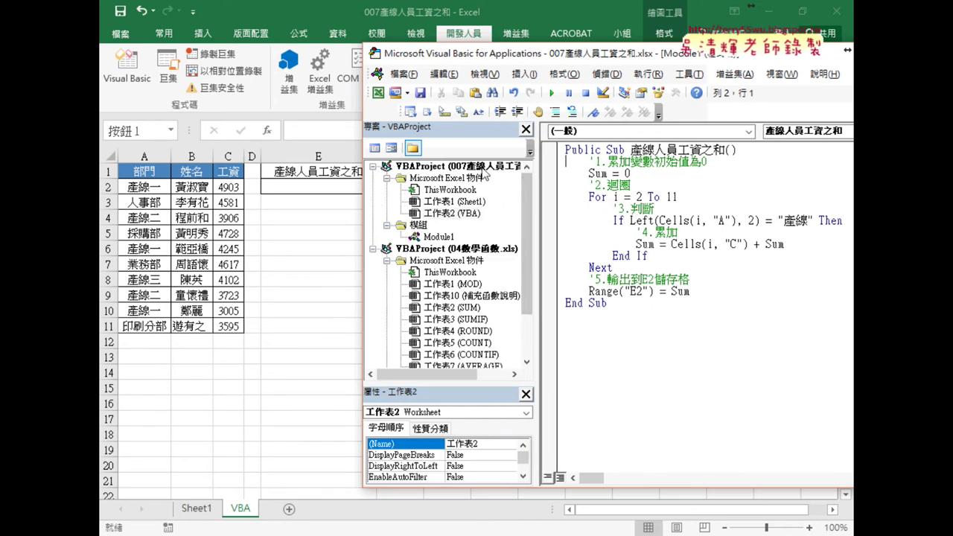
pyautogui.click(467, 168)
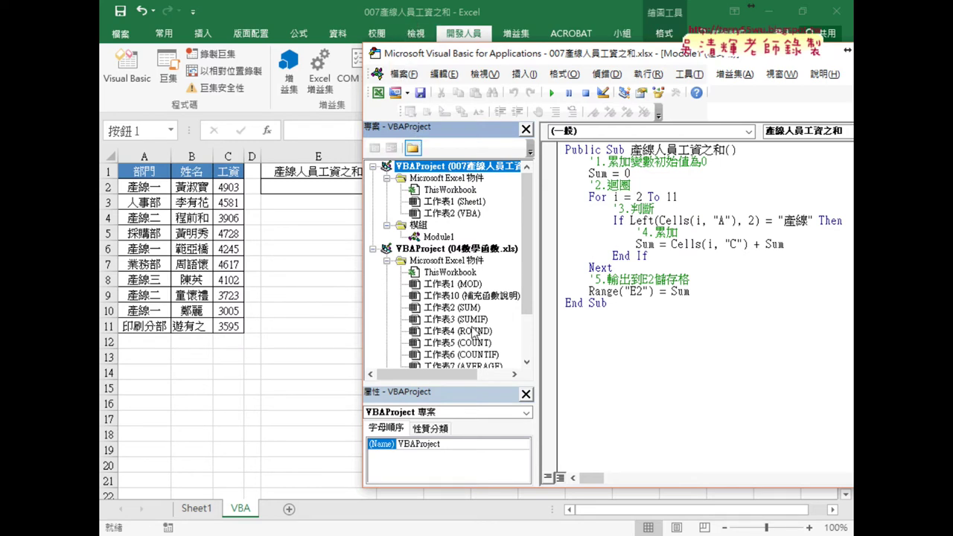
pyautogui.moveTo(527, 309); pyautogui.dragTo(527, 242)
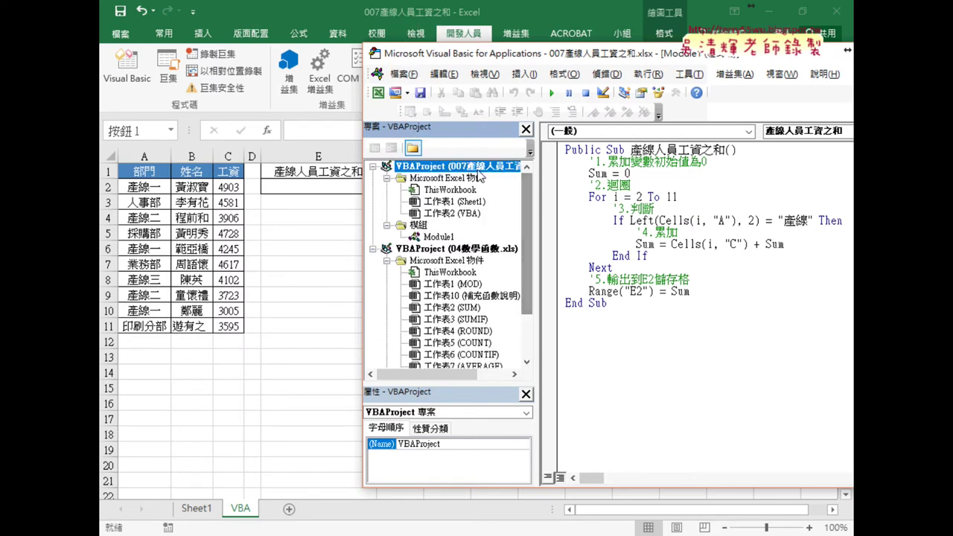
# - Select Module1 and highlight the 產線人員工資之和 macro name in the code
pyautogui.rightClick(447, 201)
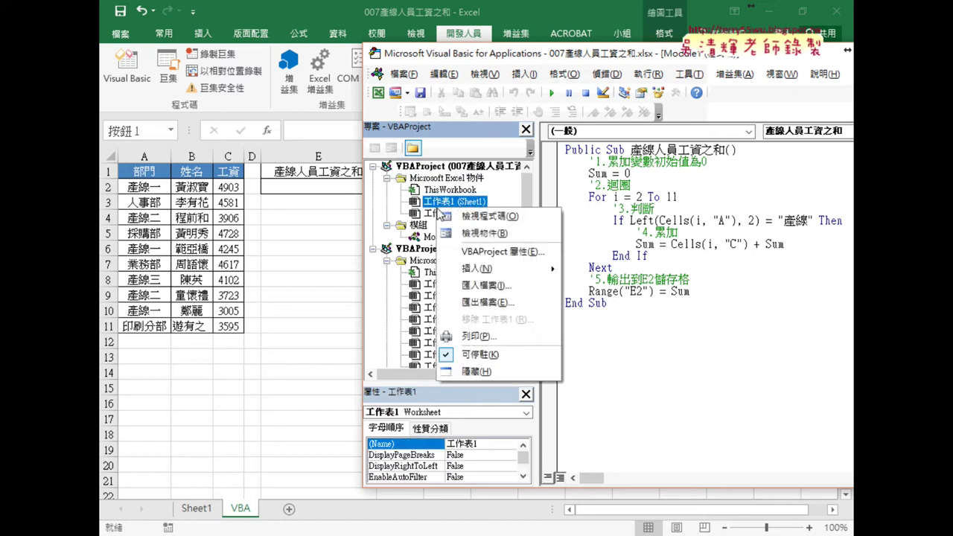
pyautogui.moveTo(521, 268)
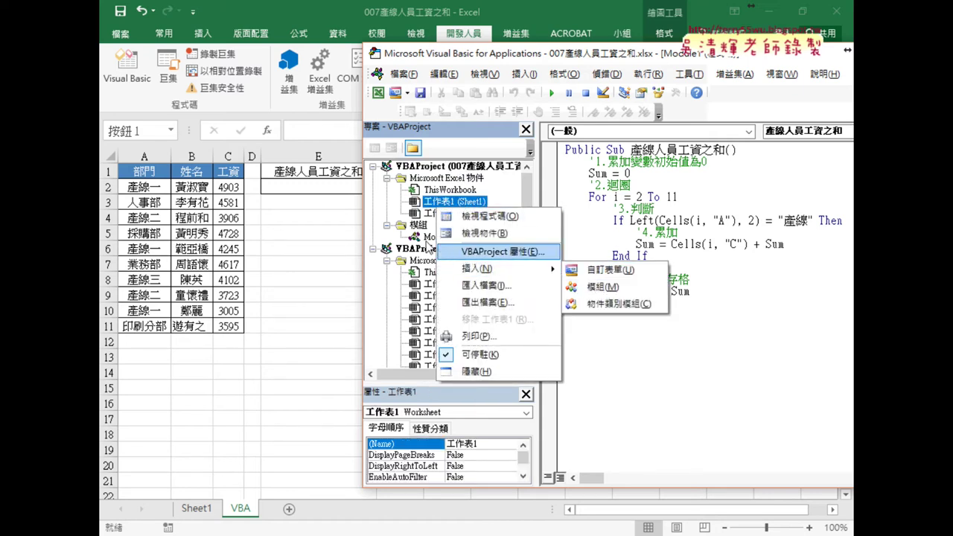
pyautogui.click(603, 287)
pyautogui.moveTo(629, 149); pyautogui.dragTo(725, 150)
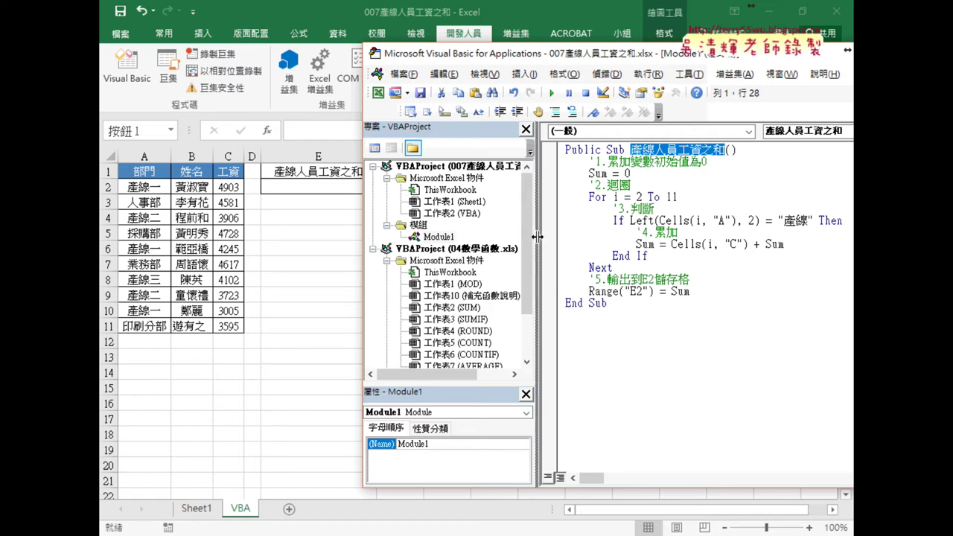
pyautogui.moveTo(490, 237); pyautogui.dragTo(482, 236)
pyautogui.moveTo(579, 173); pyautogui.dragTo(534, 173)
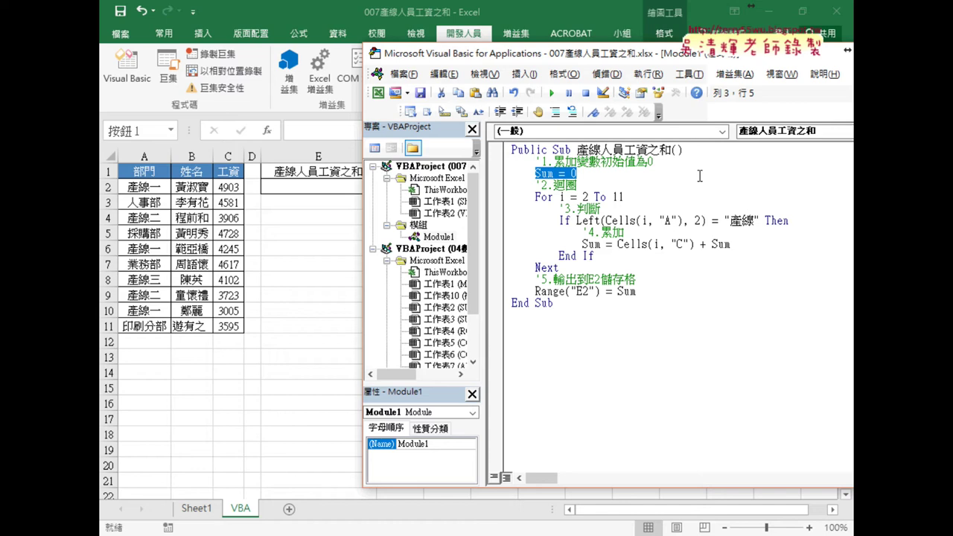
pyautogui.moveTo(588, 176); pyautogui.dragTo(535, 176)
pyautogui.press('Delete')
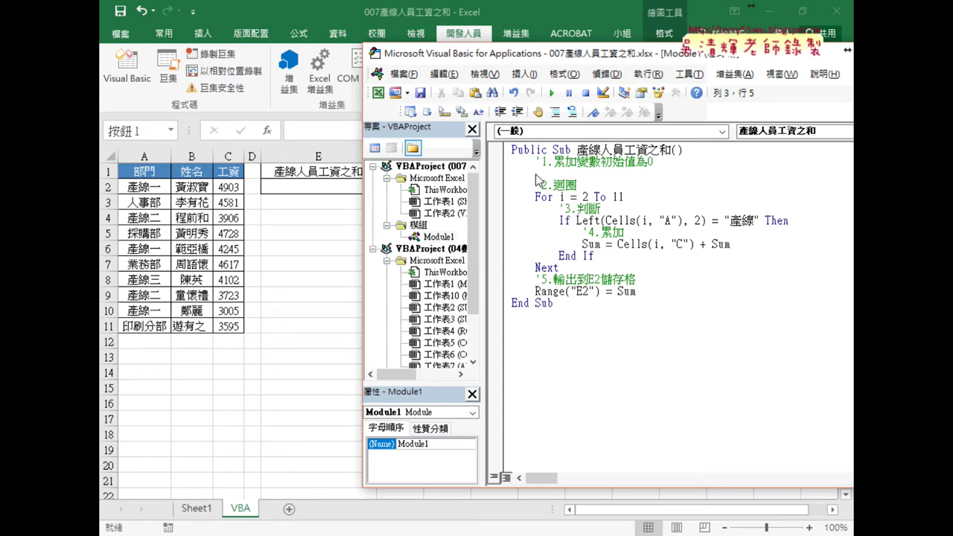
pyautogui.hotkey('ctrl', 'z')
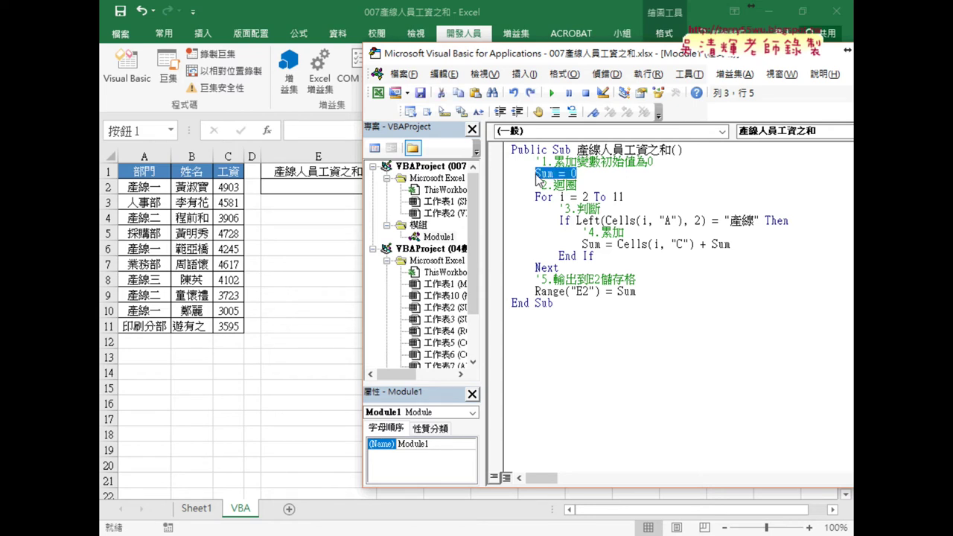
pyautogui.doubleClick(562, 196)
pyautogui.doubleClick(611, 197)
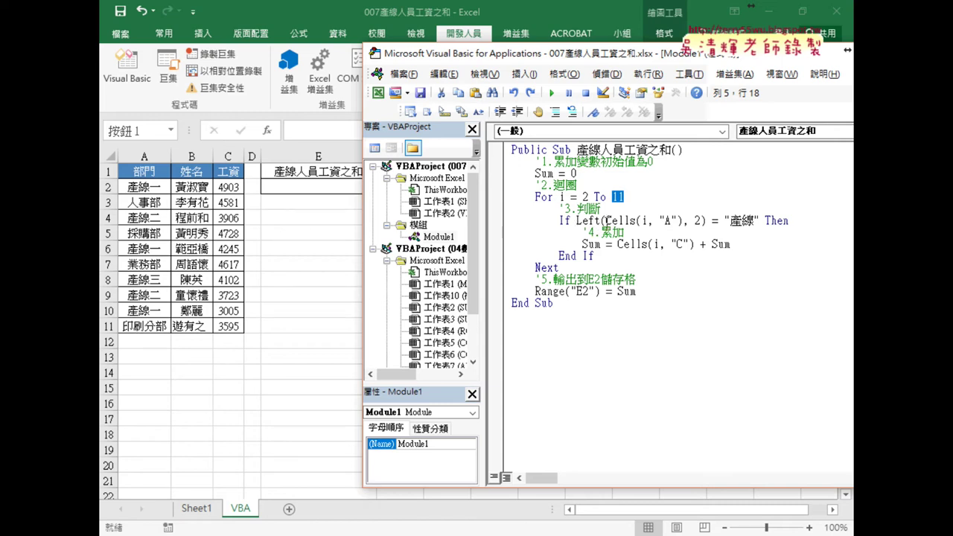
pyautogui.moveTo(605, 220); pyautogui.dragTo(683, 220)
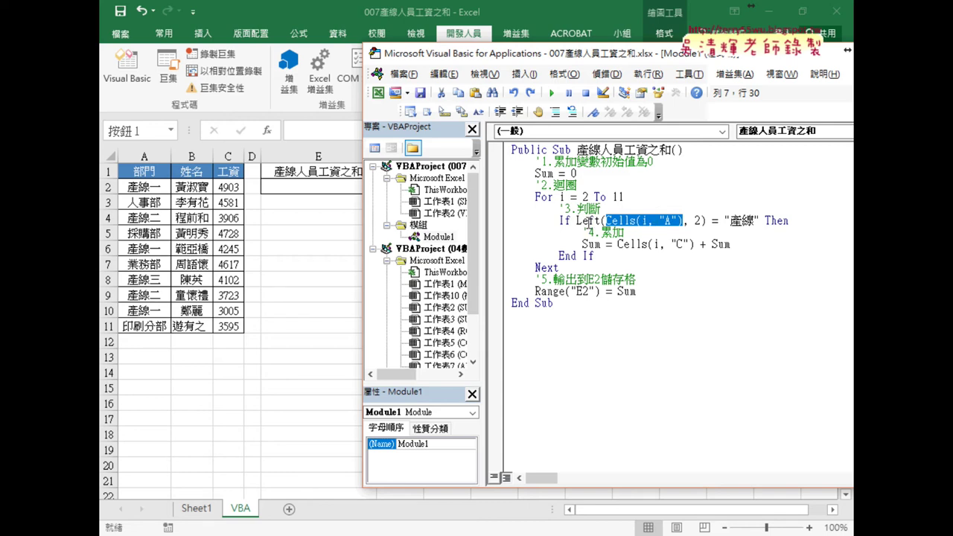
pyautogui.click(570, 221)
pyautogui.moveTo(576, 220)
pyautogui.mouseDown()
pyautogui.moveTo(682, 221)
pyautogui.moveTo(580, 222)
pyautogui.mouseUp()
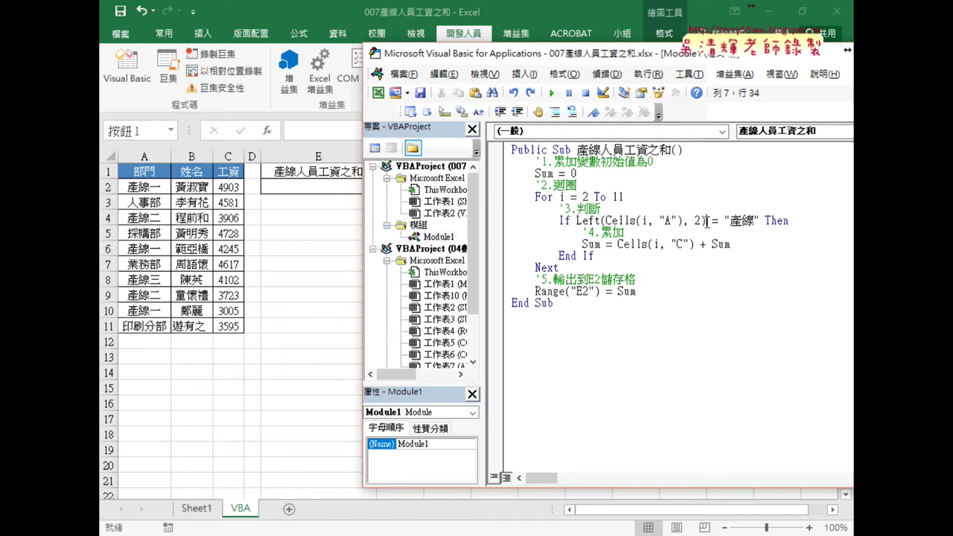
pyautogui.moveTo(723, 220)
pyautogui.mouseDown()
pyautogui.moveTo(755, 221)
pyautogui.moveTo(578, 224)
pyautogui.mouseUp()
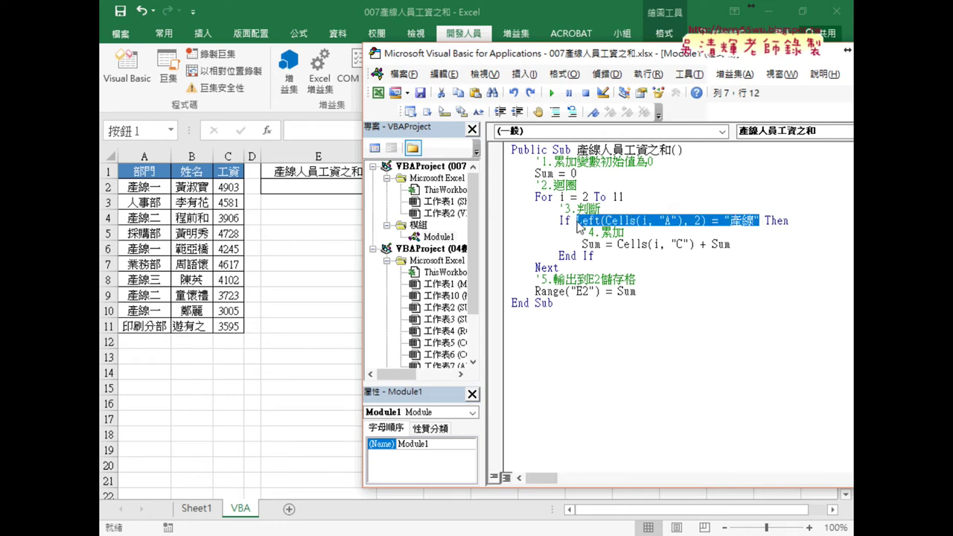
pyautogui.click(815, 219)
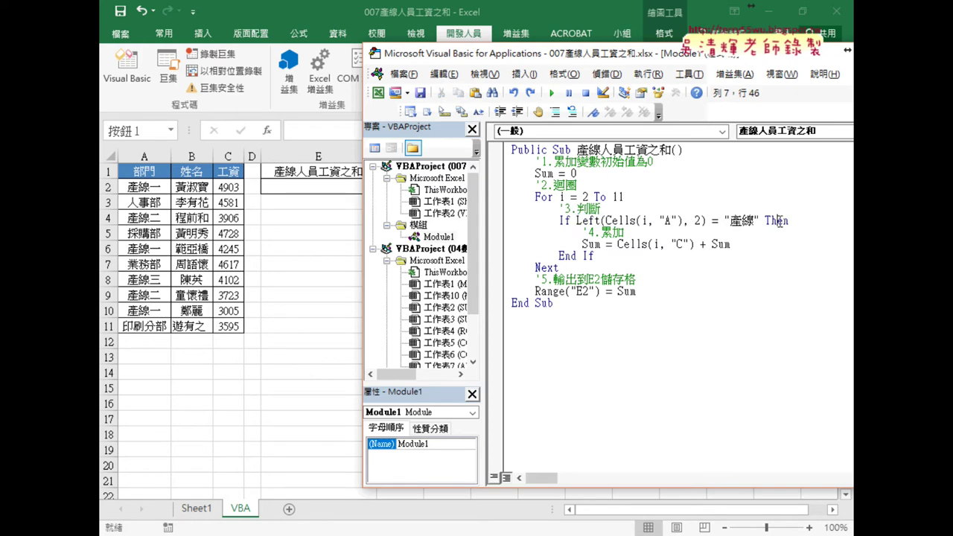
pyautogui.click(740, 244)
pyautogui.moveTo(617, 244); pyautogui.dragTo(730, 243)
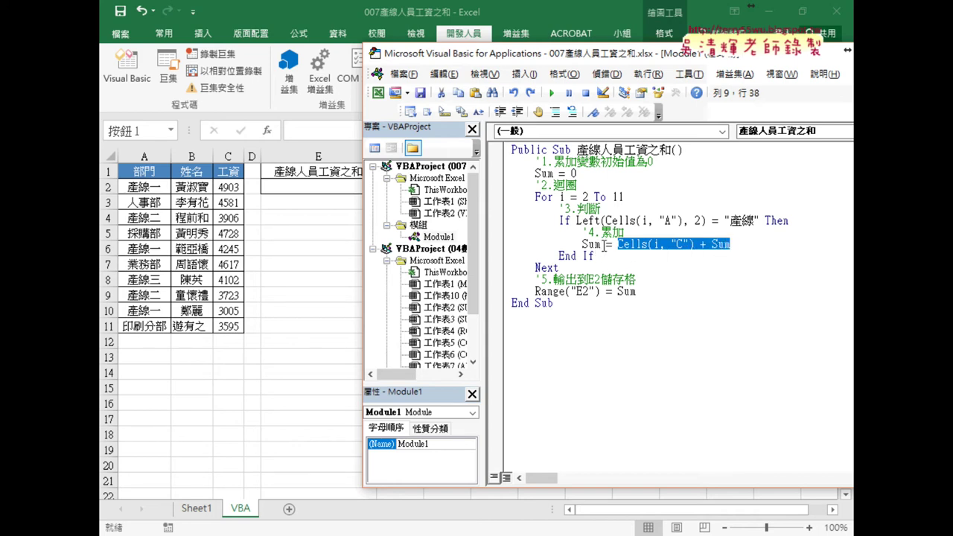
pyautogui.moveTo(619, 245); pyautogui.dragTo(605, 248)
pyautogui.moveTo(605, 245); pyautogui.dragTo(729, 250)
pyautogui.moveTo(722, 215); pyautogui.dragTo(716, 227)
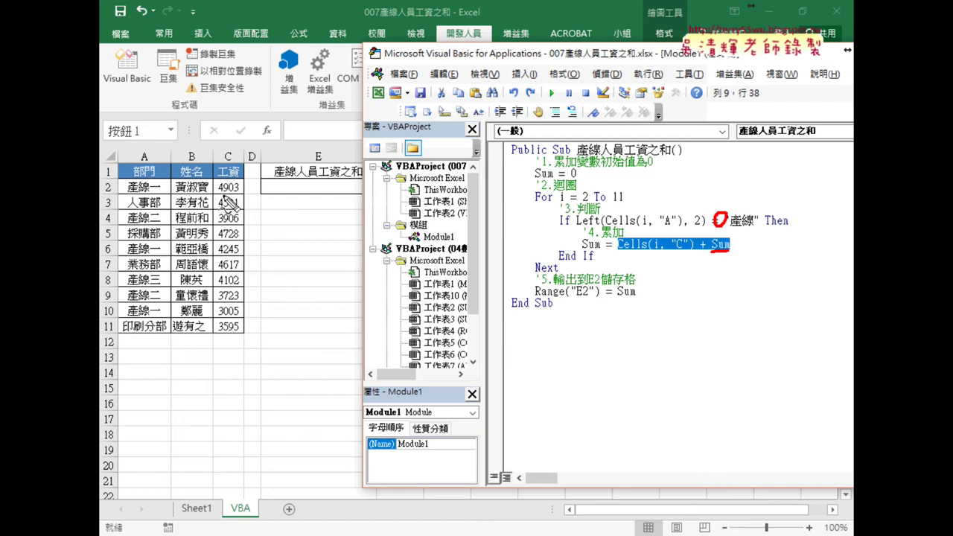
pyautogui.moveTo(240, 195); pyautogui.dragTo(214, 192)
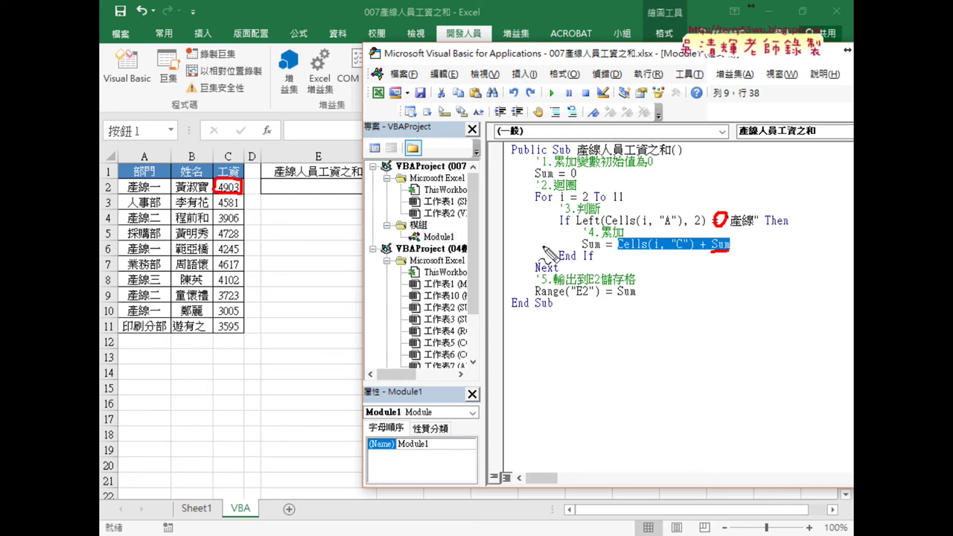
pyautogui.moveTo(628, 251); pyautogui.dragTo(688, 253)
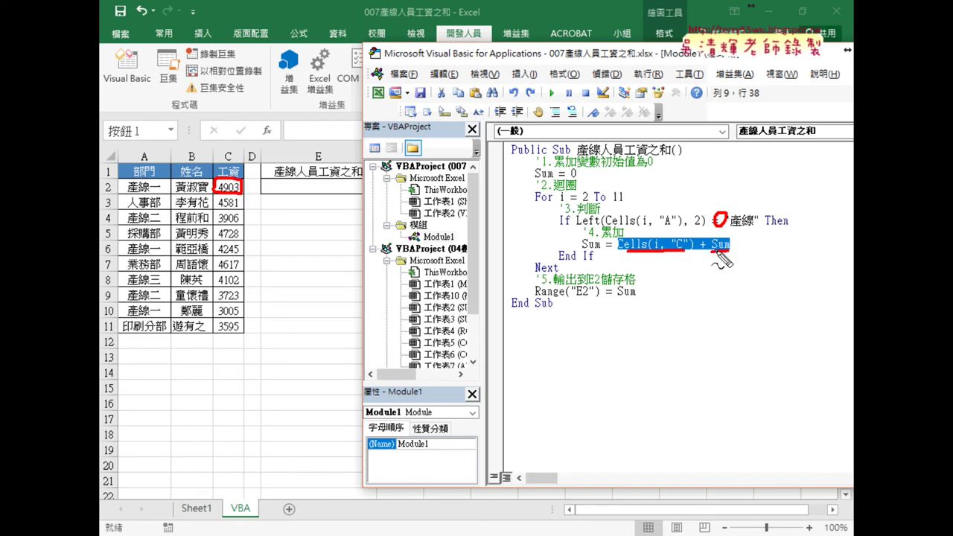
pyautogui.moveTo(655, 253)
pyautogui.mouseDown()
pyautogui.moveTo(590, 251)
pyautogui.moveTo(600, 254)
pyautogui.mouseUp()
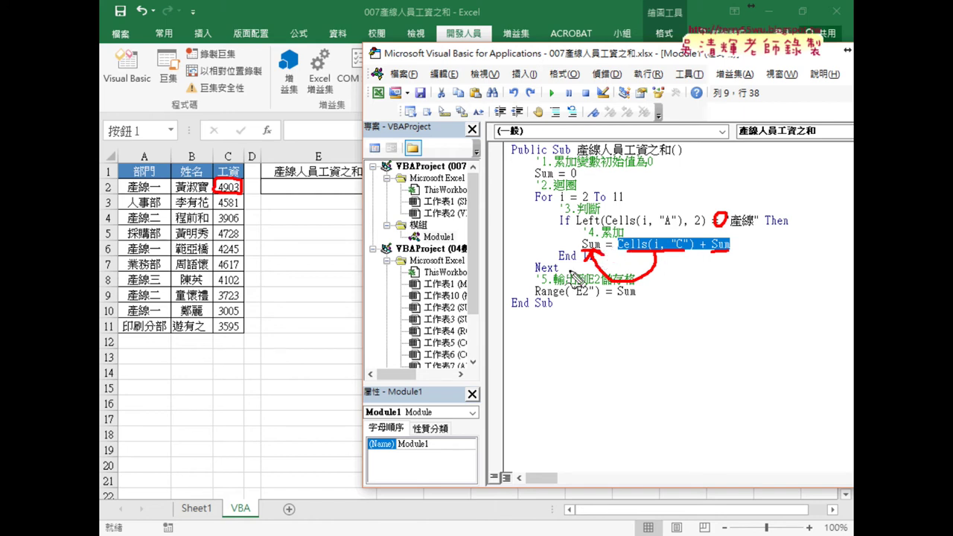
pyautogui.moveTo(213, 212); pyautogui.dragTo(241, 226)
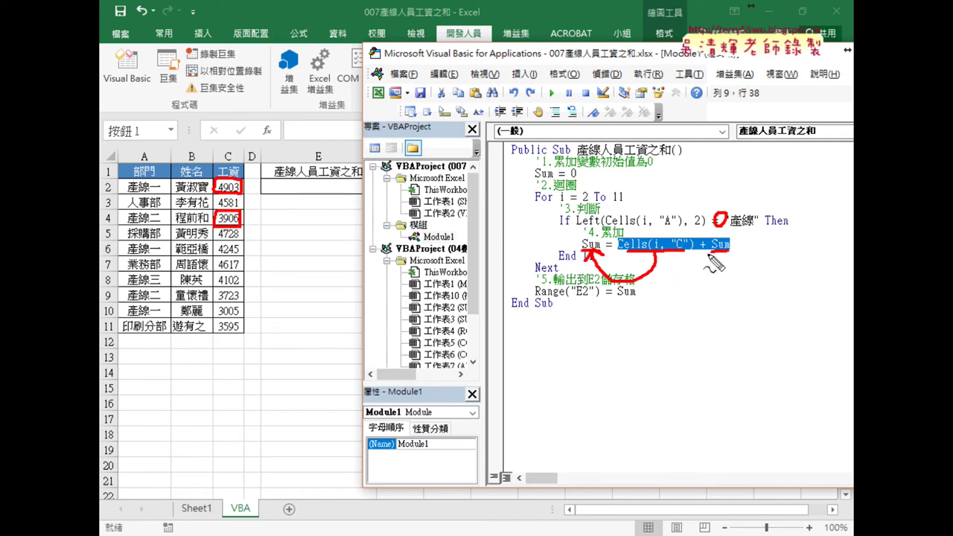
pyautogui.moveTo(710, 257); pyautogui.dragTo(730, 257)
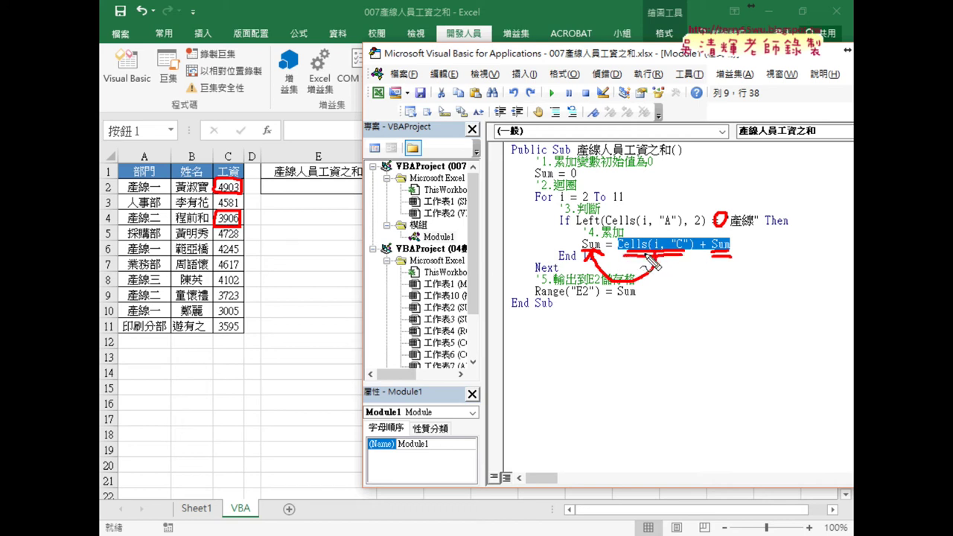
pyautogui.moveTo(584, 252); pyautogui.dragTo(593, 252)
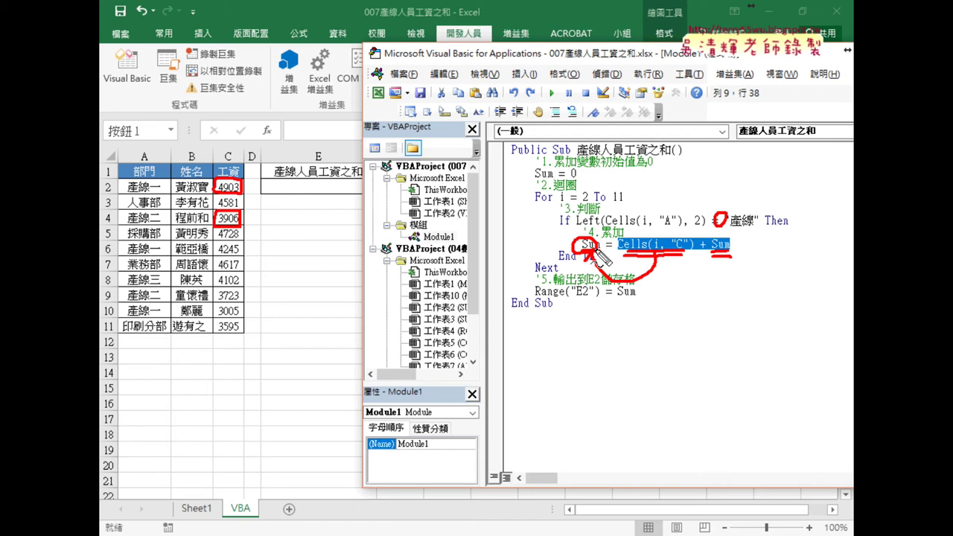
pyautogui.moveTo(535, 276); pyautogui.dragTo(558, 275)
pyautogui.moveTo(616, 301); pyautogui.dragTo(635, 300)
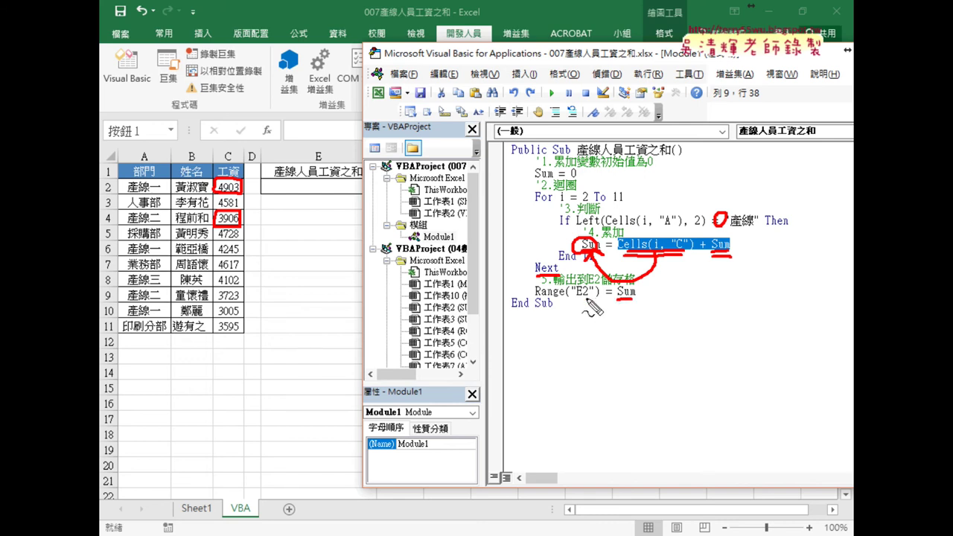
pyautogui.moveTo(576, 300); pyautogui.dragTo(594, 300)
pyautogui.moveTo(332, 196)
pyautogui.mouseDown()
pyautogui.moveTo(306, 192)
pyautogui.moveTo(318, 183)
pyautogui.mouseUp()
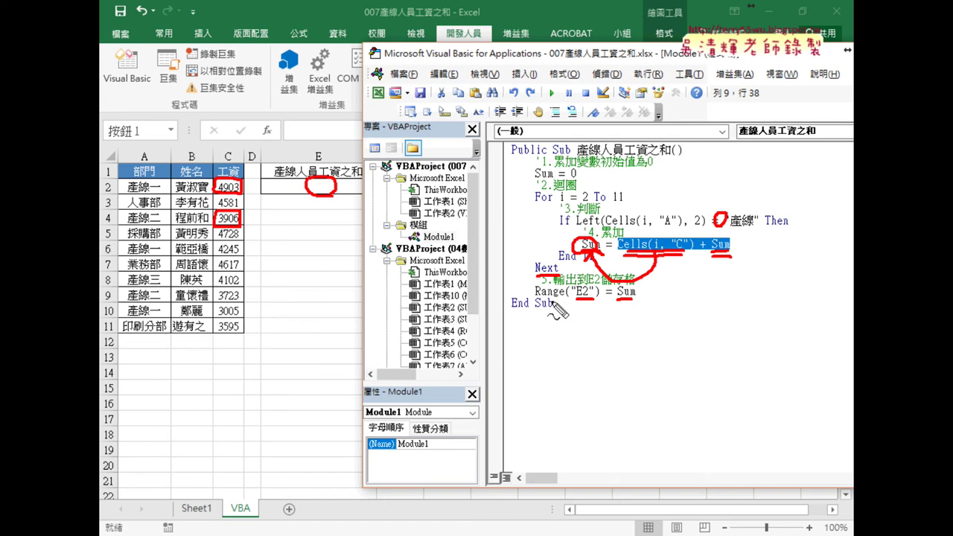
pyautogui.press('Escape')
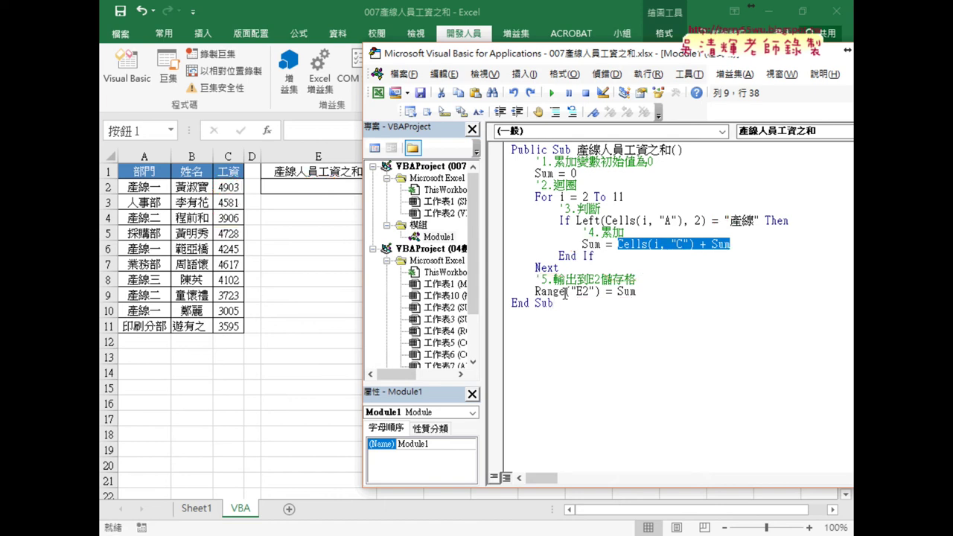
# - Step from Public Sub into the For loop and inspect the Left() If condition
pyautogui.click(578, 183)
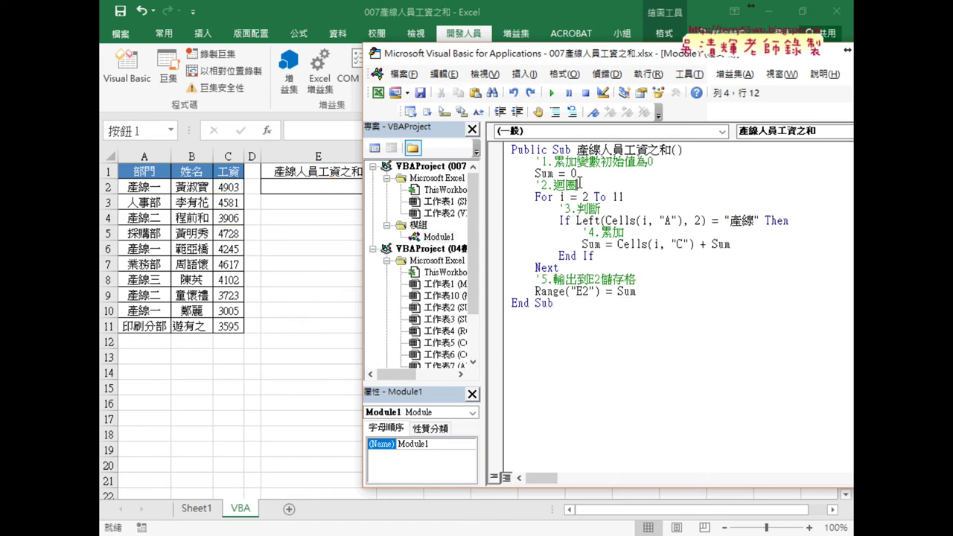
pyautogui.press('F8')
pyautogui.press('F8')
pyautogui.press('F8')
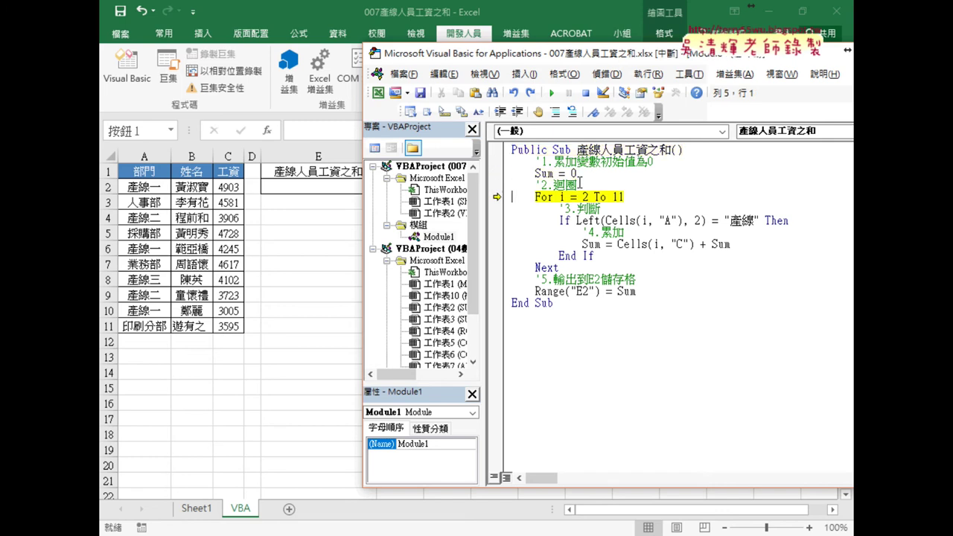
pyautogui.moveTo(544, 174)
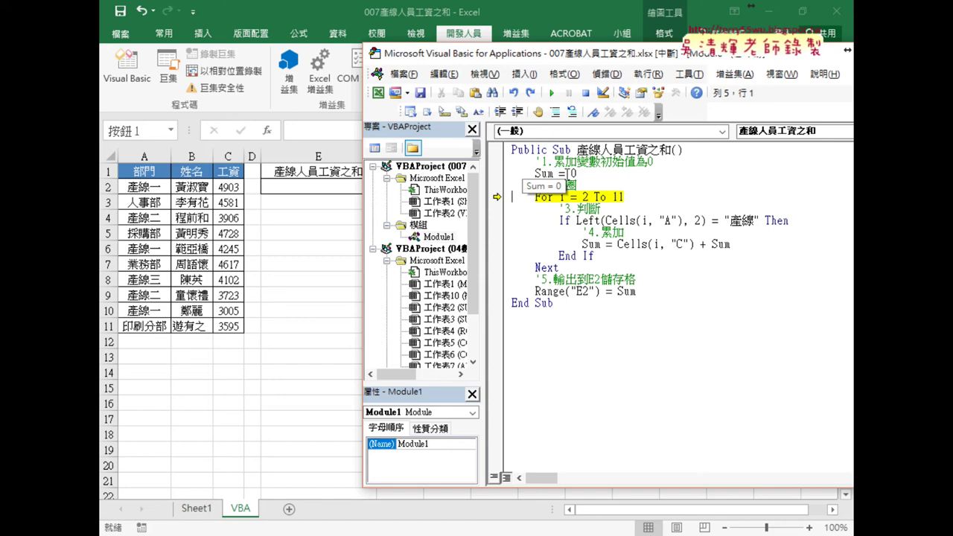
pyautogui.press('F8')
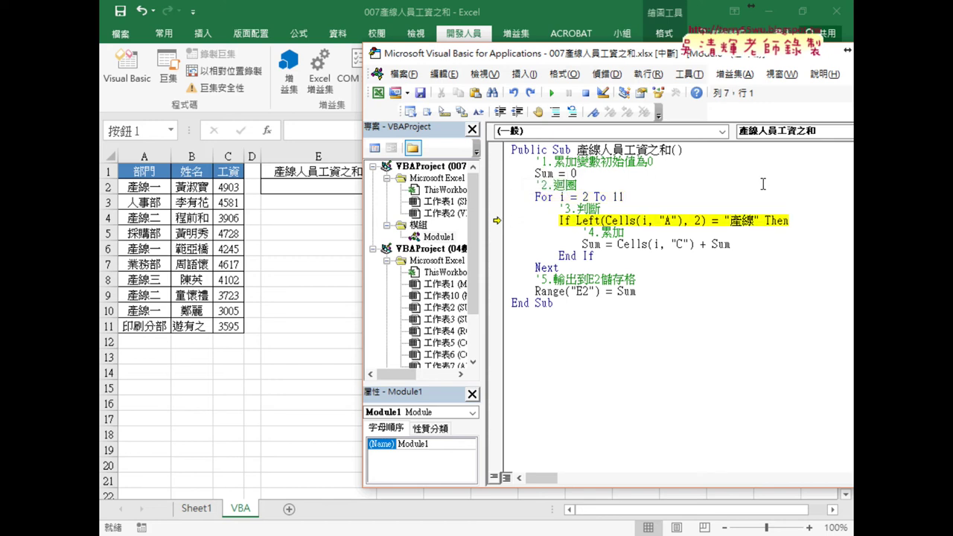
pyautogui.moveTo(660, 211)
pyautogui.click(617, 220)
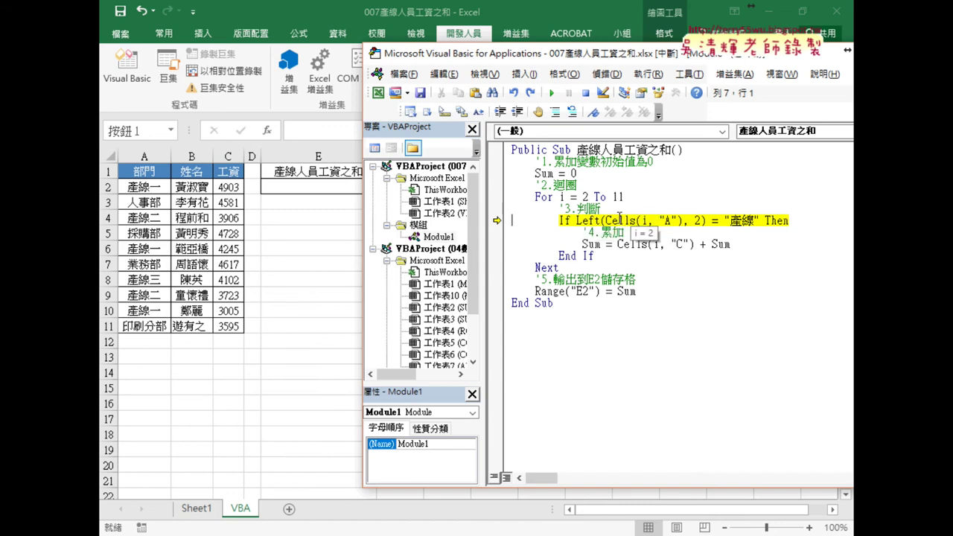
pyautogui.click(578, 220)
pyautogui.moveTo(579, 220); pyautogui.dragTo(585, 220)
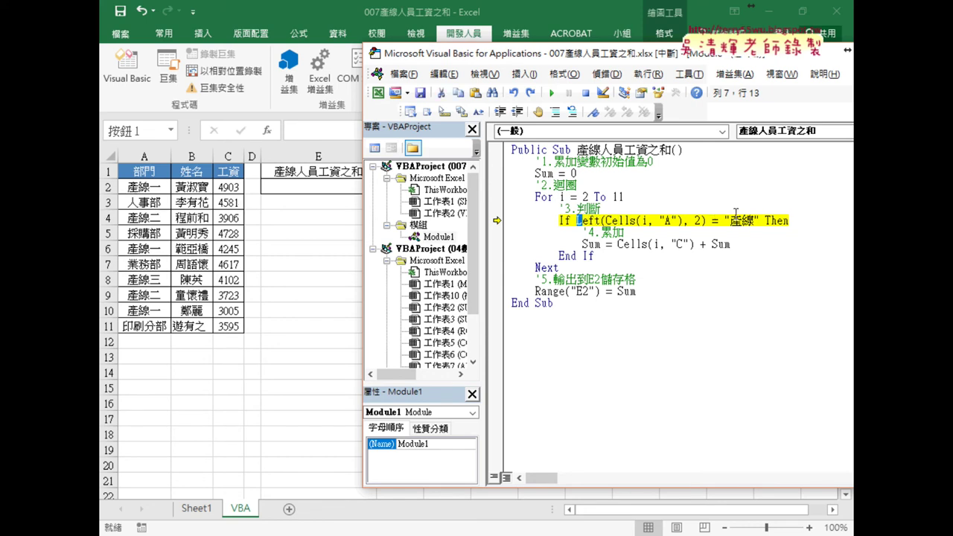
# - Step onto the Sum line, inspect Cells(i, "C") + Sum, and execute it so Sum becomes 4903
pyautogui.press('F8')
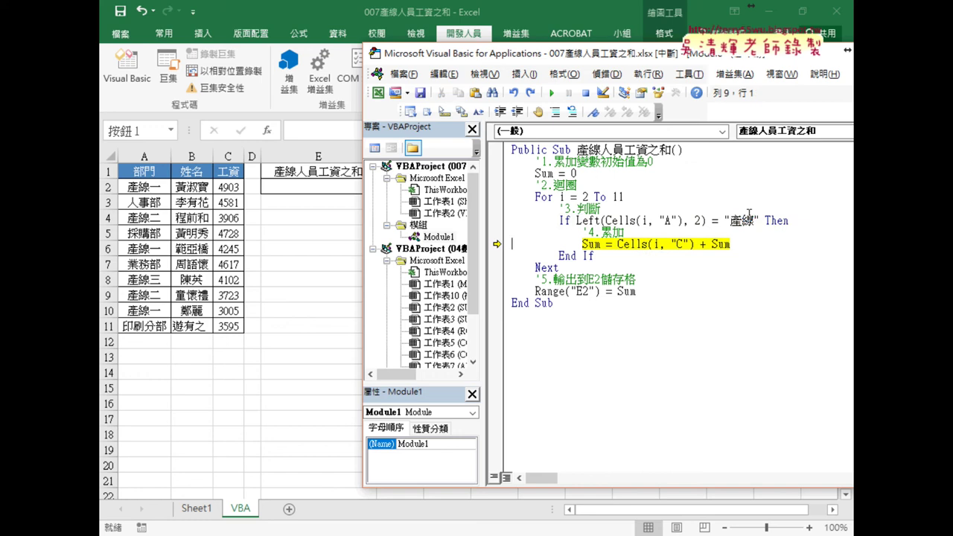
pyautogui.moveTo(720, 242)
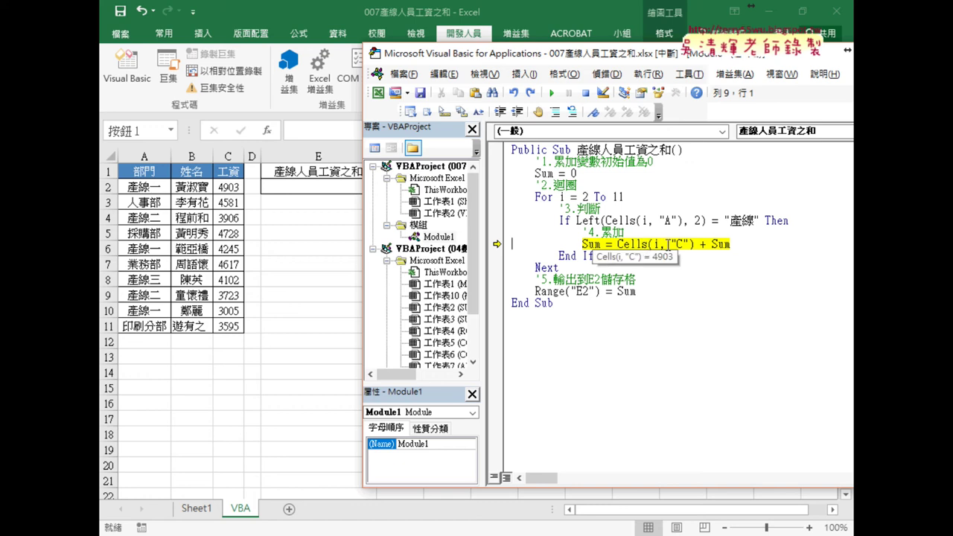
pyautogui.click(735, 245)
pyautogui.moveTo(734, 245); pyautogui.dragTo(617, 243)
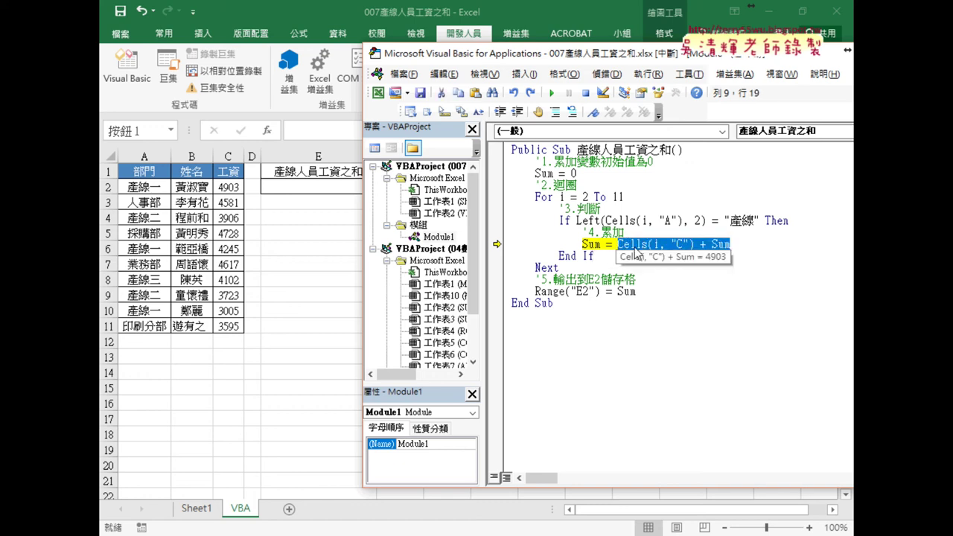
pyautogui.moveTo(680, 255)
pyautogui.press('F8')
pyautogui.moveTo(590, 245)
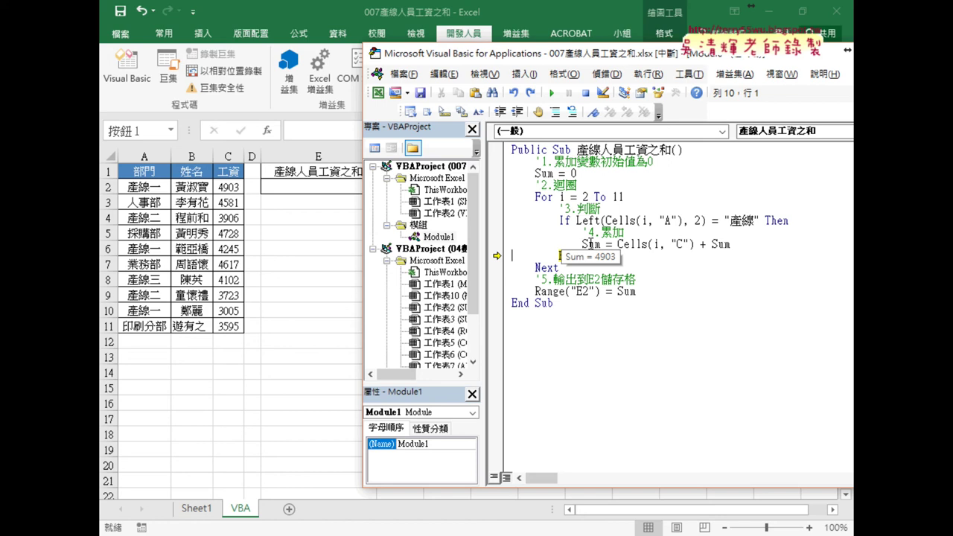
# - Step through non-matching rows to the next production-line row, adding 3906 so Sum reaches 8809
pyautogui.press('F8')
pyautogui.press('F8')
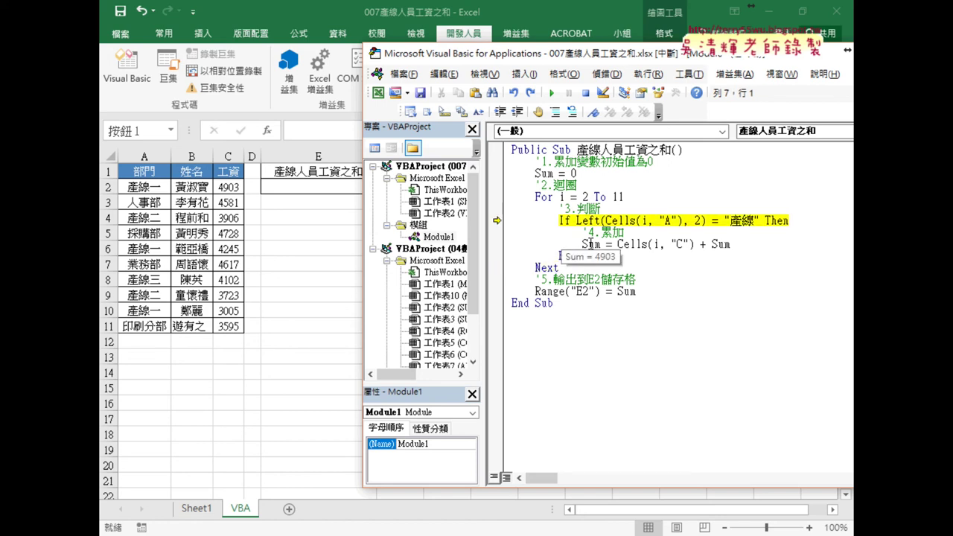
pyautogui.press('F8')
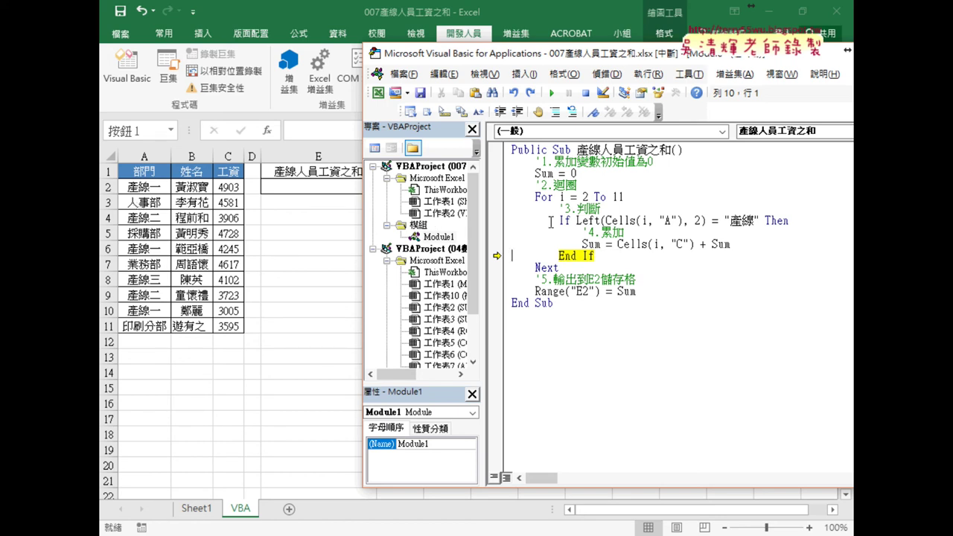
pyautogui.press('F8')
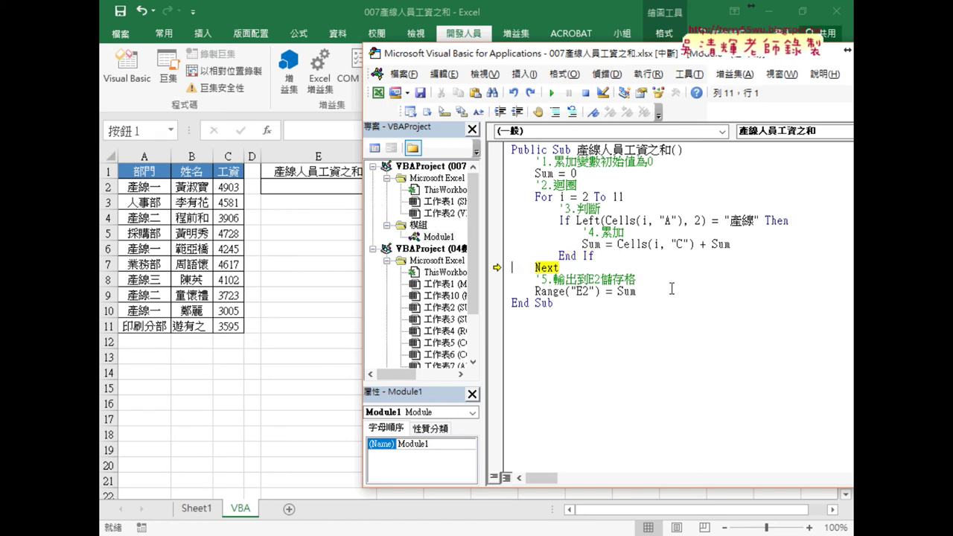
pyautogui.press('F8')
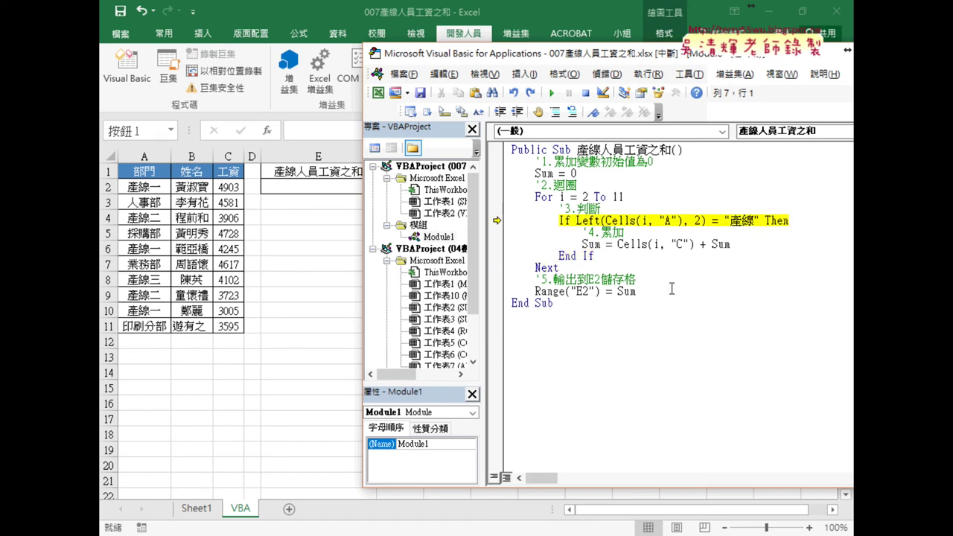
pyautogui.press('F8')
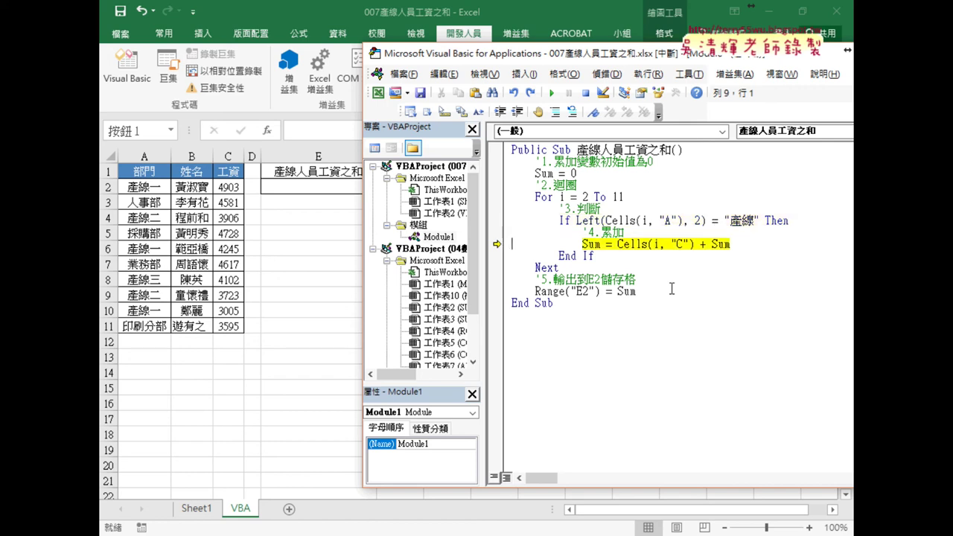
pyautogui.moveTo(642, 244)
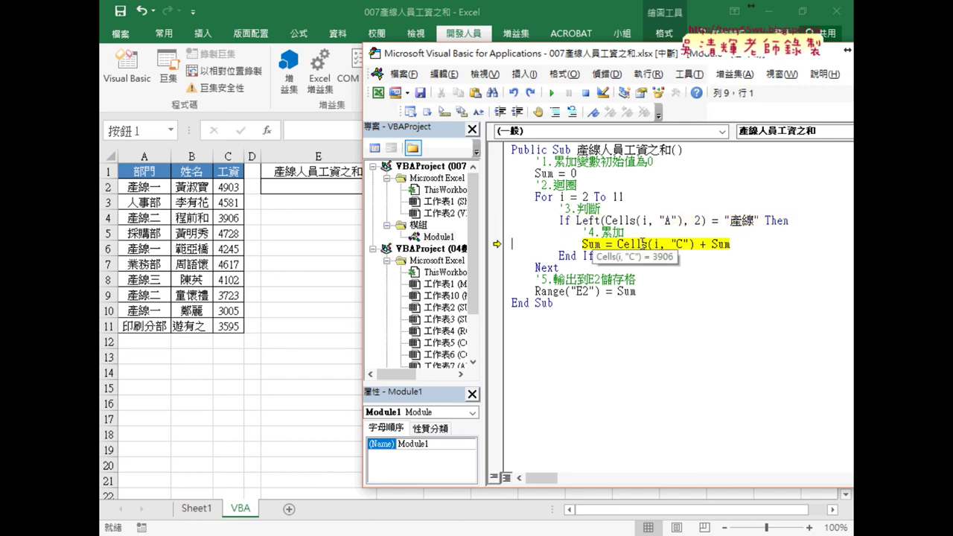
pyautogui.moveTo(721, 242)
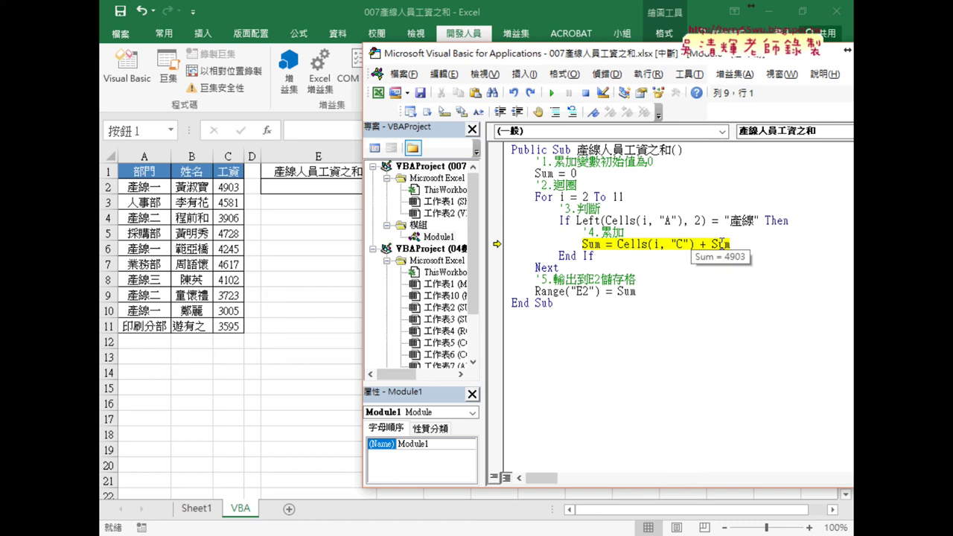
pyautogui.moveTo(731, 244); pyautogui.dragTo(602, 247)
pyautogui.press('F8')
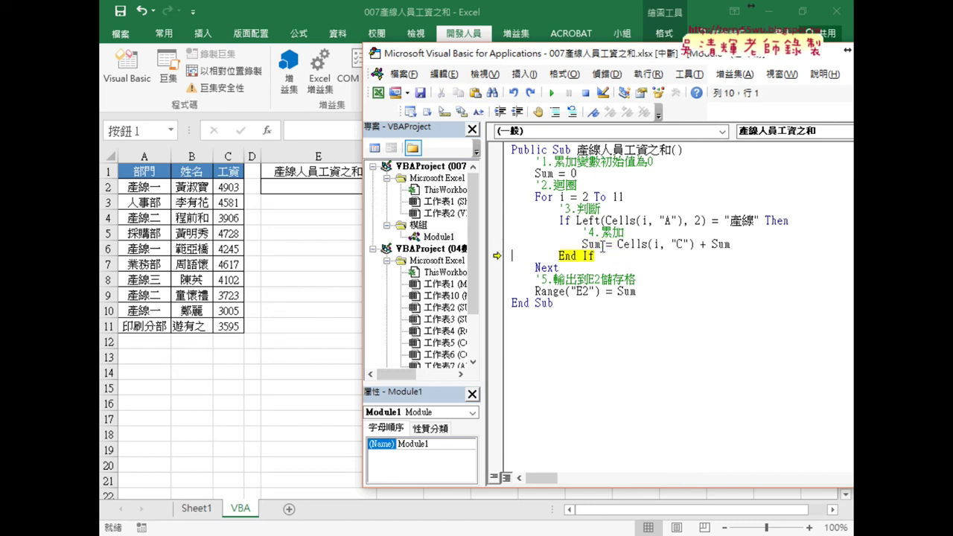
pyautogui.moveTo(594, 245)
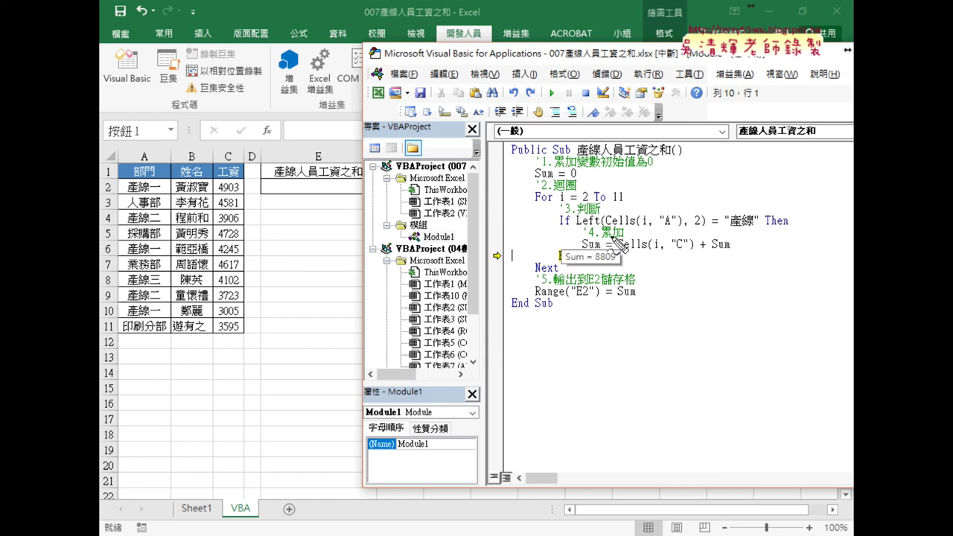
# - Circle the Cells(i, "C") + Sum expression in red, clear the marks, and step on to Next
pyautogui.moveTo(614, 252)
pyautogui.mouseDown()
pyautogui.moveTo(735, 251)
pyautogui.moveTo(604, 268)
pyautogui.moveTo(620, 268)
pyautogui.mouseUp()
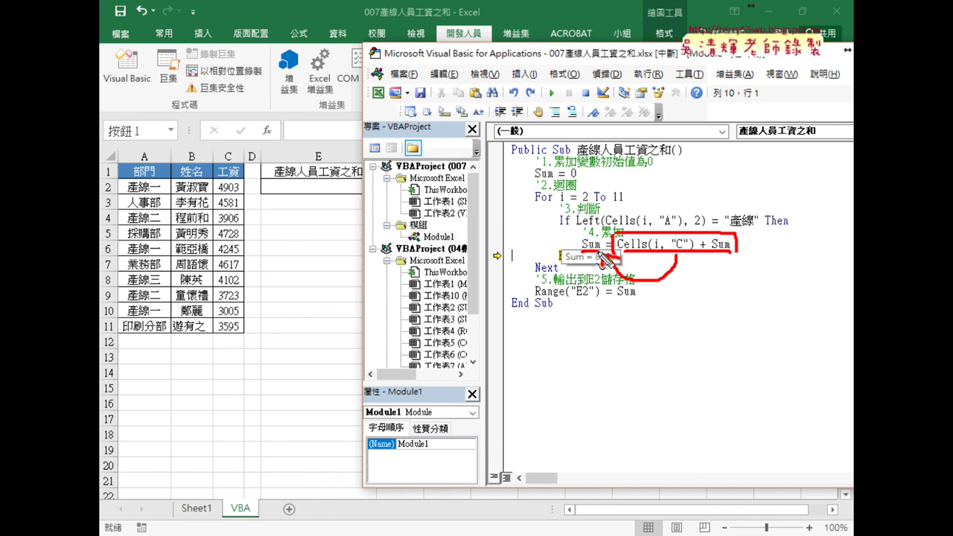
pyautogui.press('Escape')
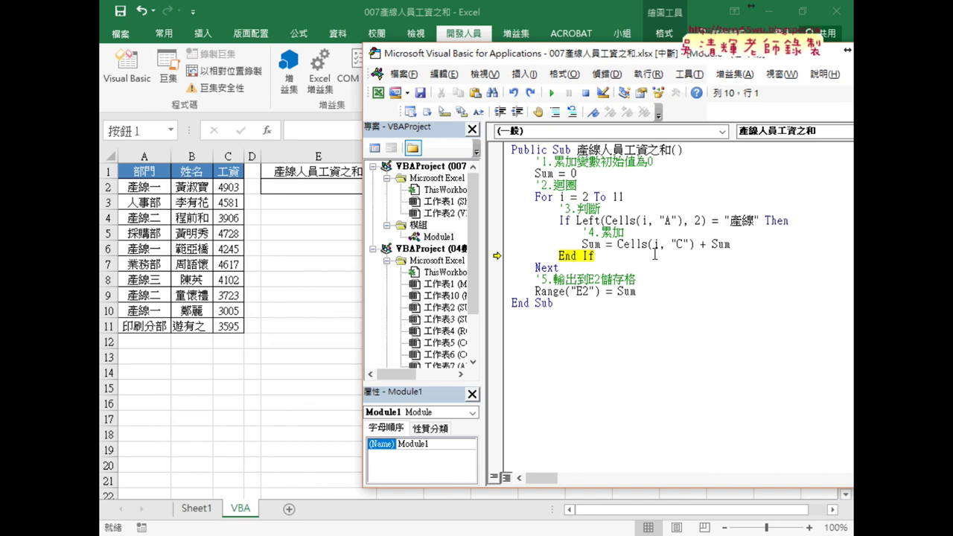
pyautogui.press('F8')
pyautogui.press('F8')
pyautogui.press('F8')
pyautogui.press('F8')
pyautogui.press('F8')
pyautogui.press('F8')
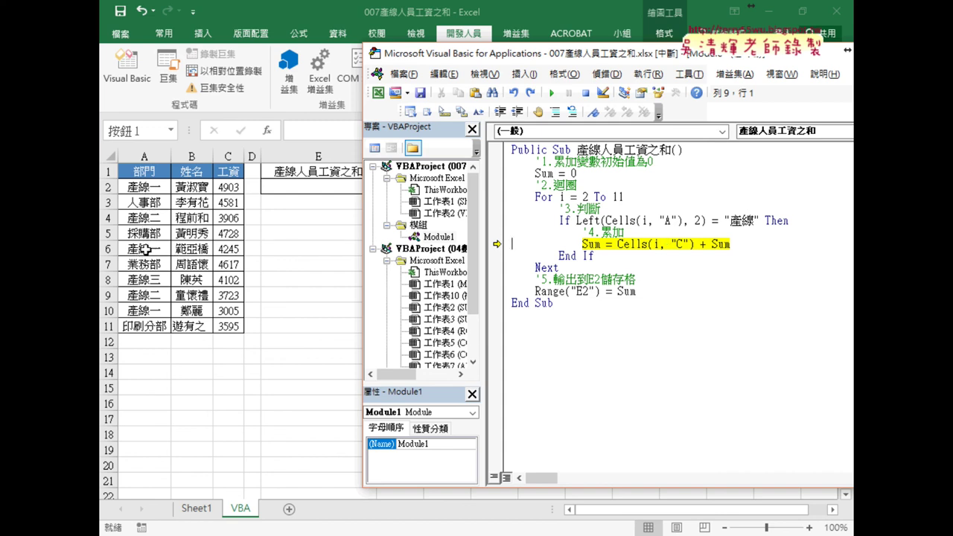
# - Step through the remaining loop rows until Sum totals 23884 at the Range("E2") = Sum line
pyautogui.moveTo(641, 245)
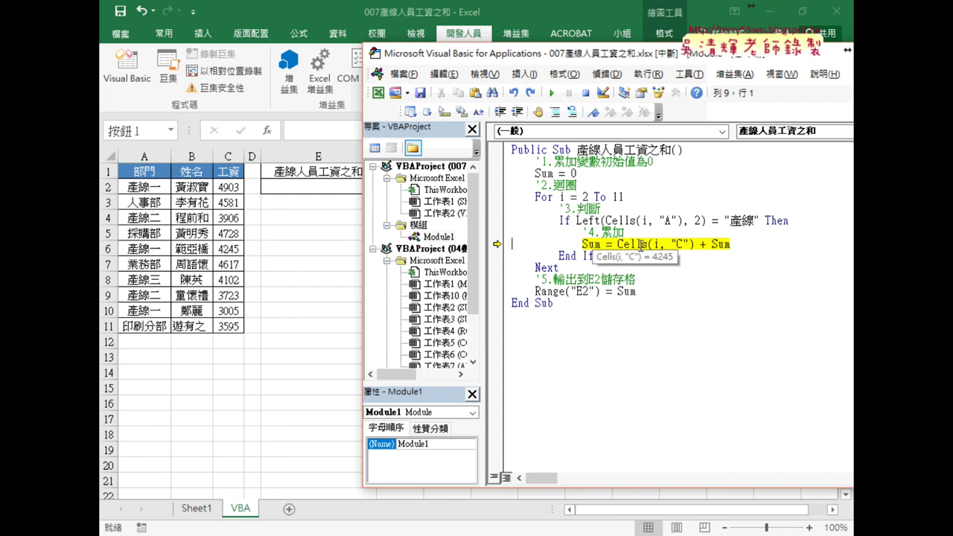
pyautogui.moveTo(716, 245)
pyautogui.press('F8')
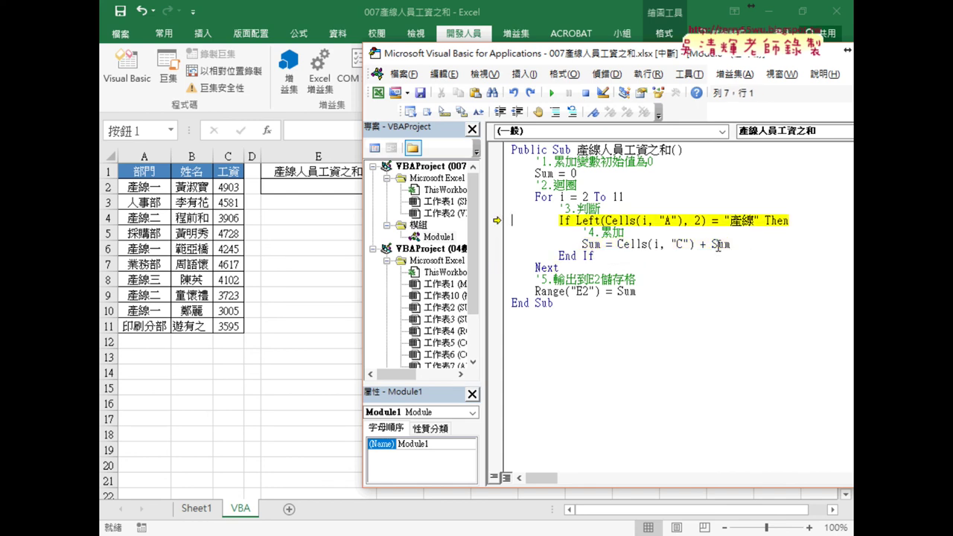
pyautogui.press('F8')
pyautogui.press('F8')
pyautogui.press('F8')
pyautogui.press('F8')
pyautogui.press('F8')
pyautogui.press('F8')
pyautogui.press('F8')
pyautogui.press('F8')
pyautogui.press('F8')
pyautogui.press('F8')
pyautogui.press('F8')
pyautogui.press('F8')
pyautogui.press('F8')
pyautogui.press('F8')
pyautogui.press('F8')
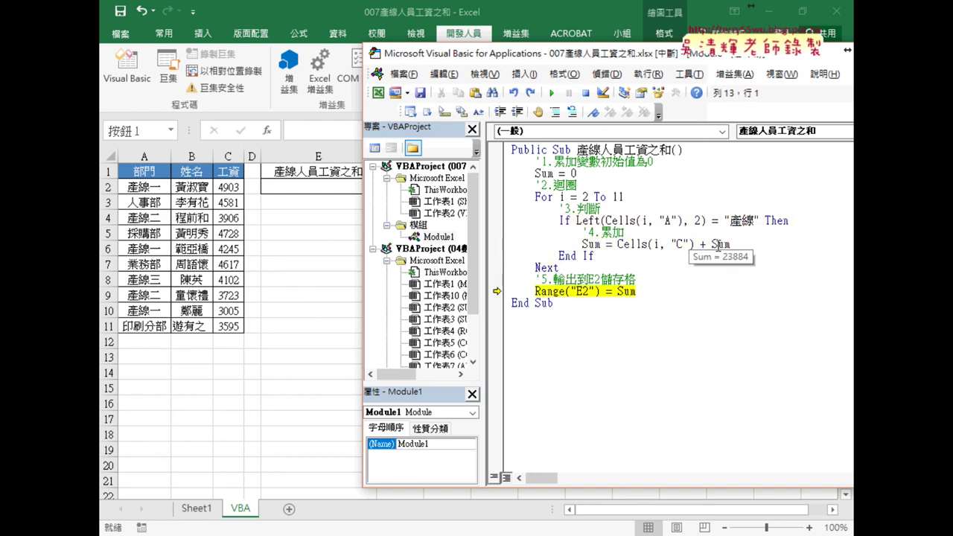
pyautogui.moveTo(624, 292)
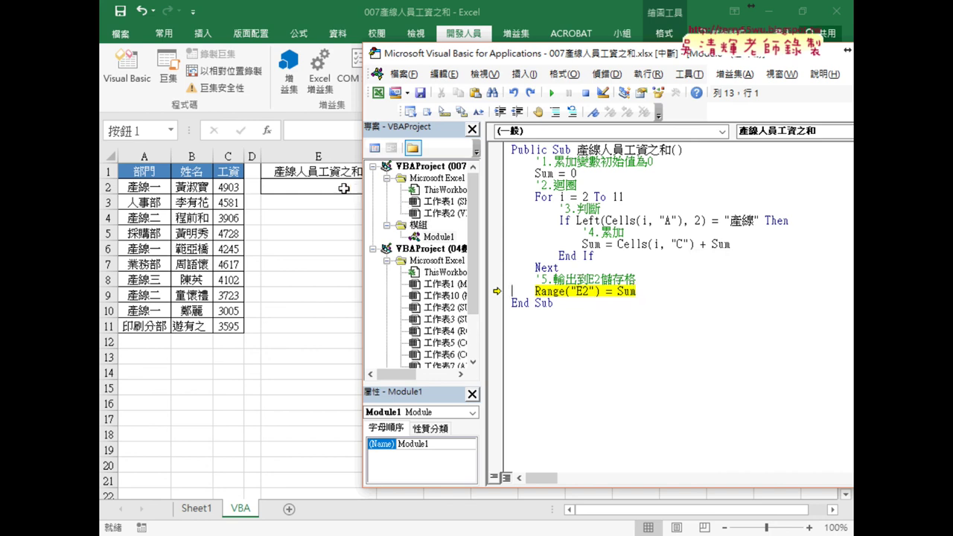
pyautogui.moveTo(365, 222); pyautogui.dragTo(447, 218)
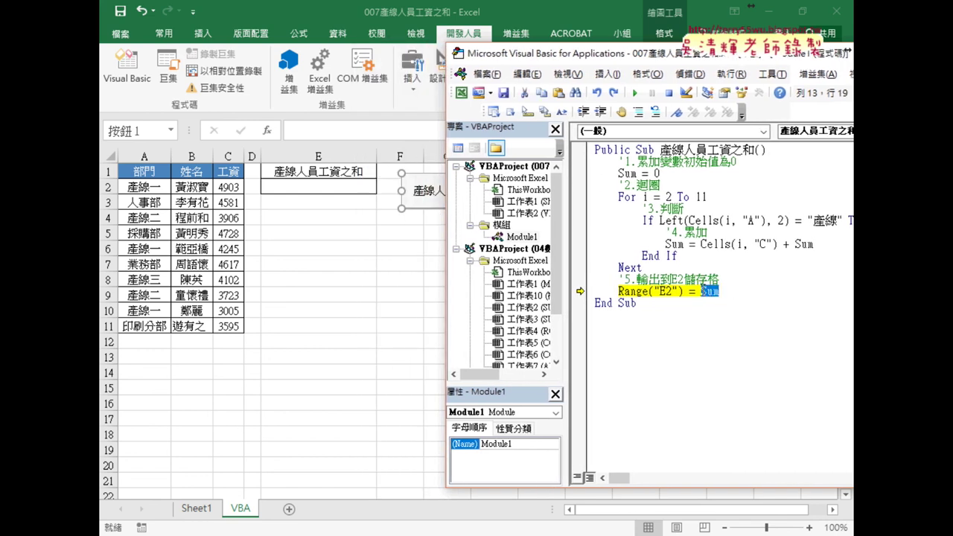
# - Place the caret in the Range("E2") = Sum line beside the narrowed editor
pyautogui.click(641, 290)
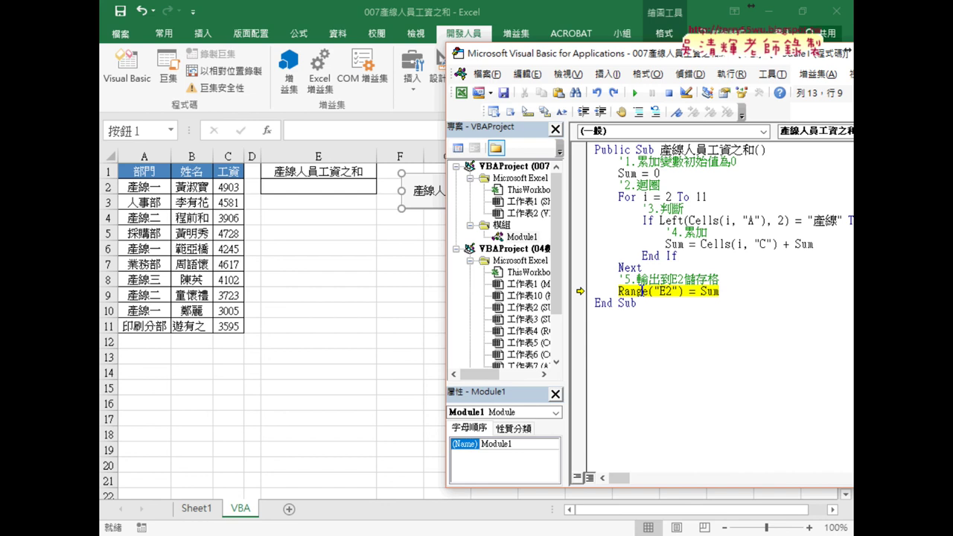